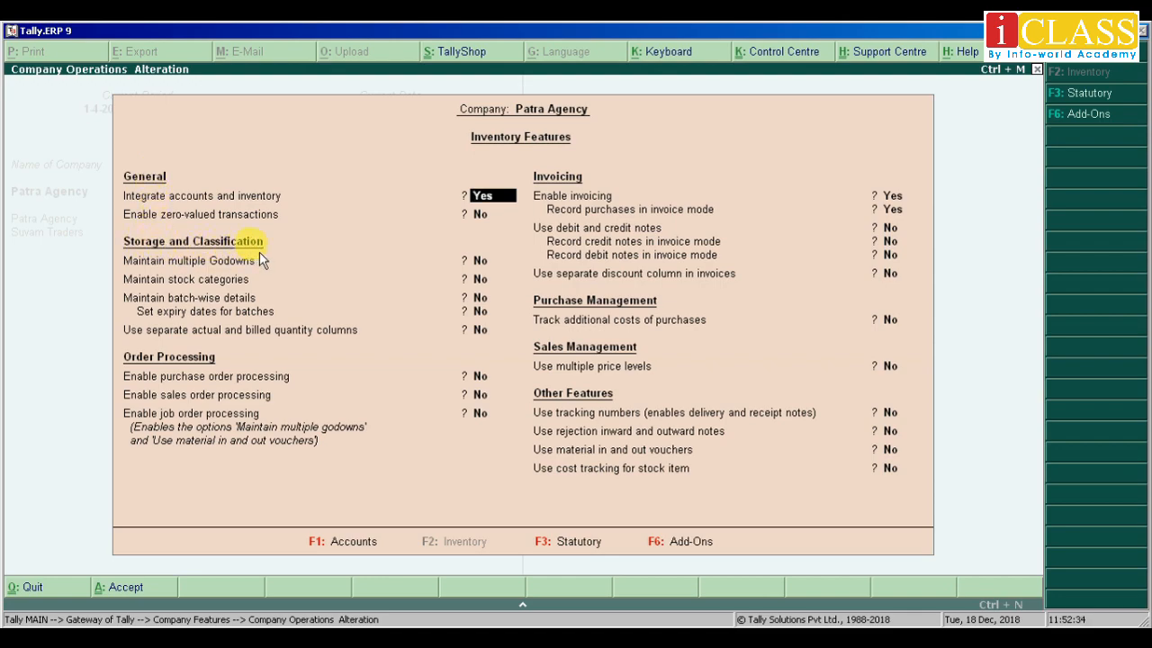
Enable maintaining stock categories in Patra Agency's inventory features, save the settings and return to the main gateway
key(Return)
key(Return)
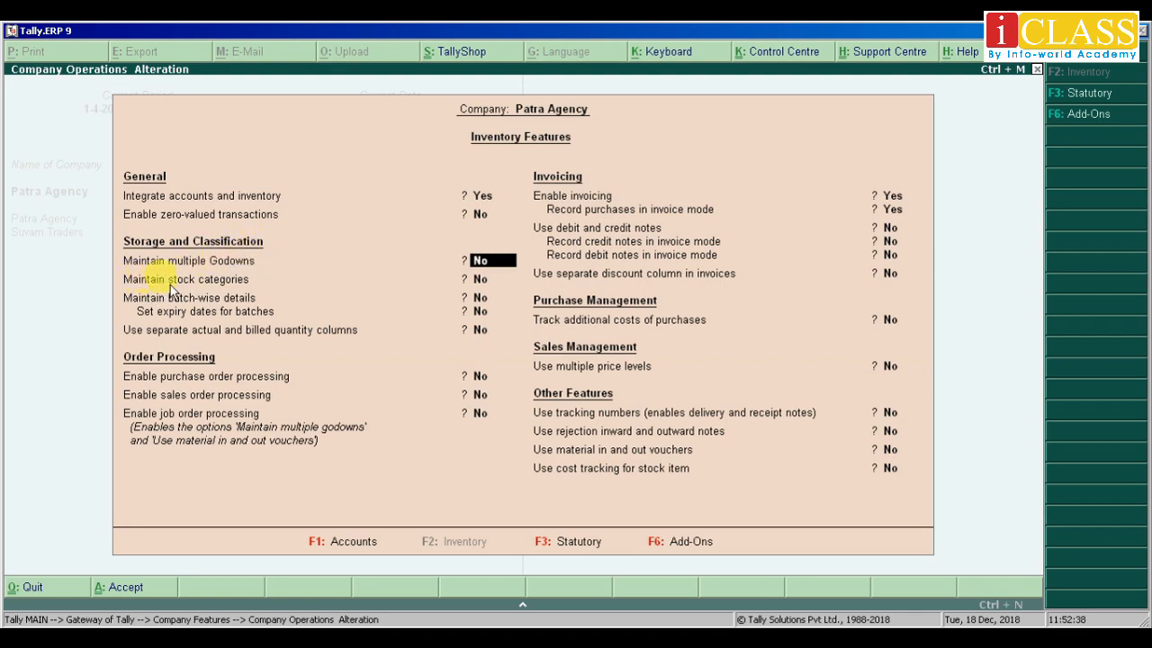
key(Return)
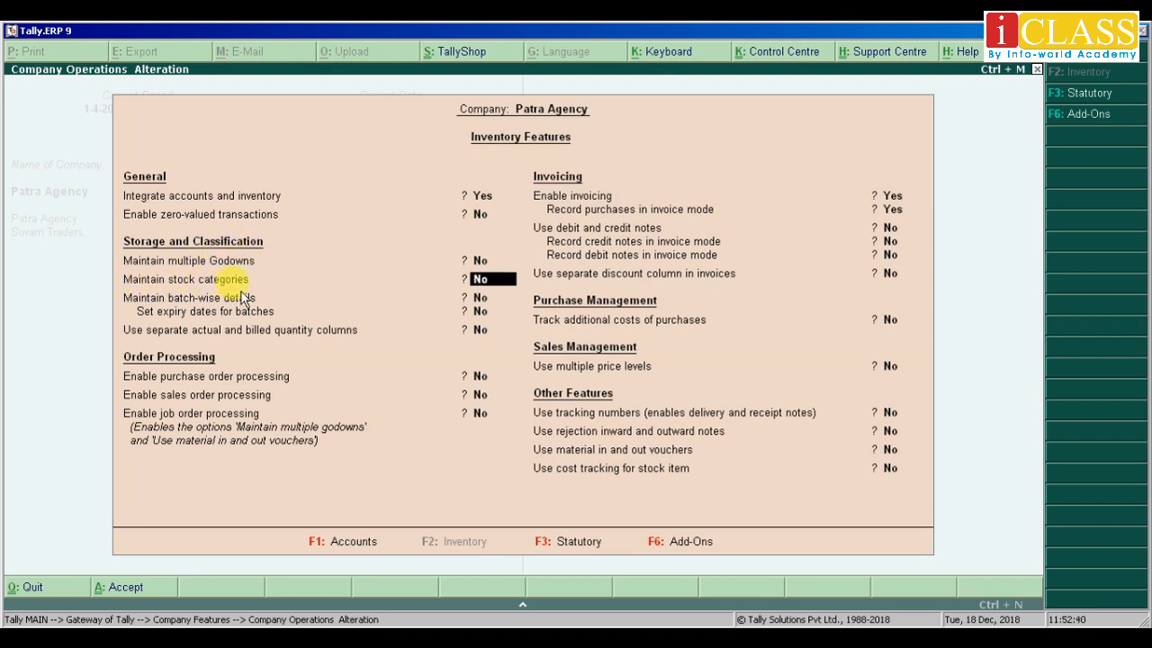
text(y)
key(Return)
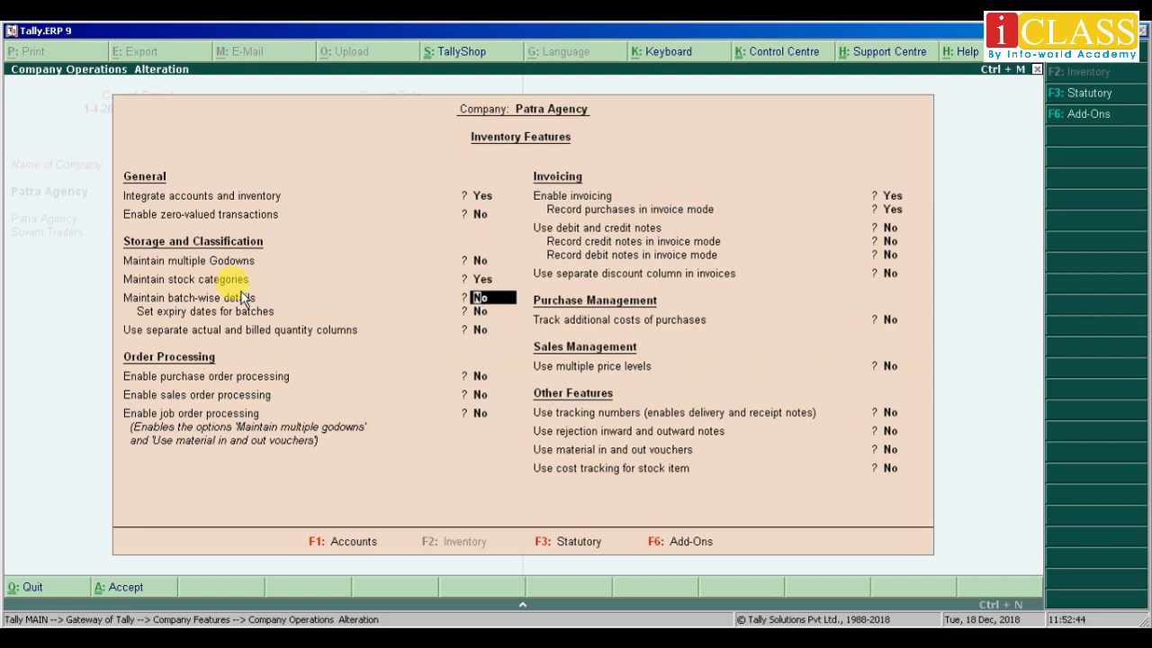
key(ctrl+a)
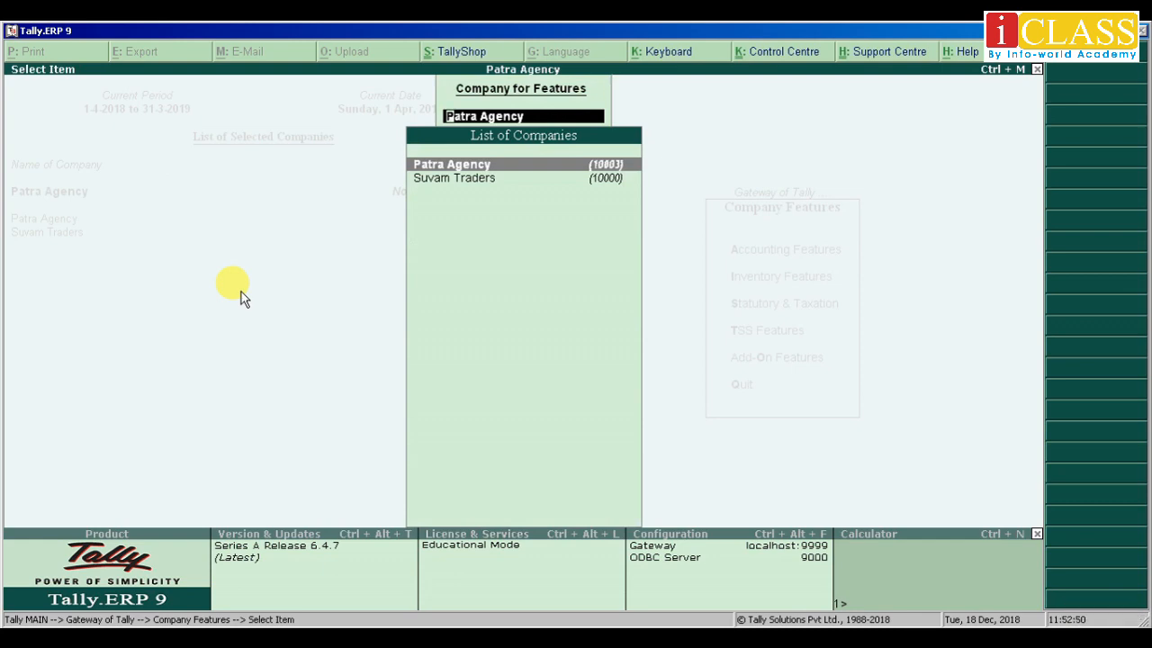
key(Escape)
key(Escape)
key(Escape)
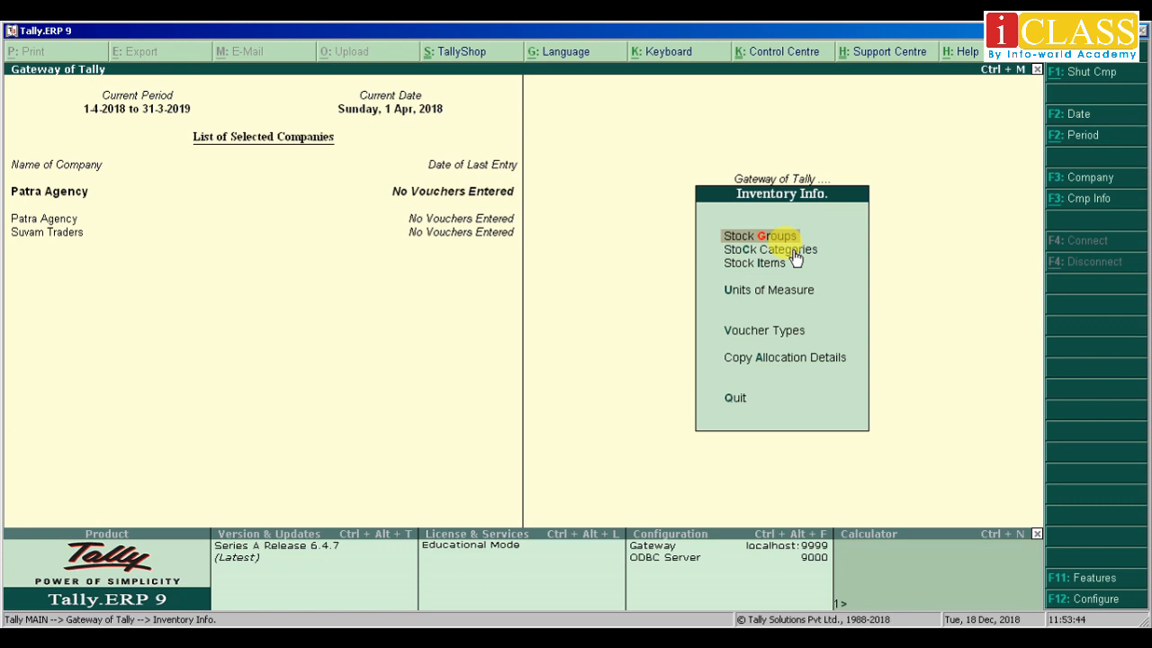
Create a single stock category named Normal Set under Primary
click(794, 255)
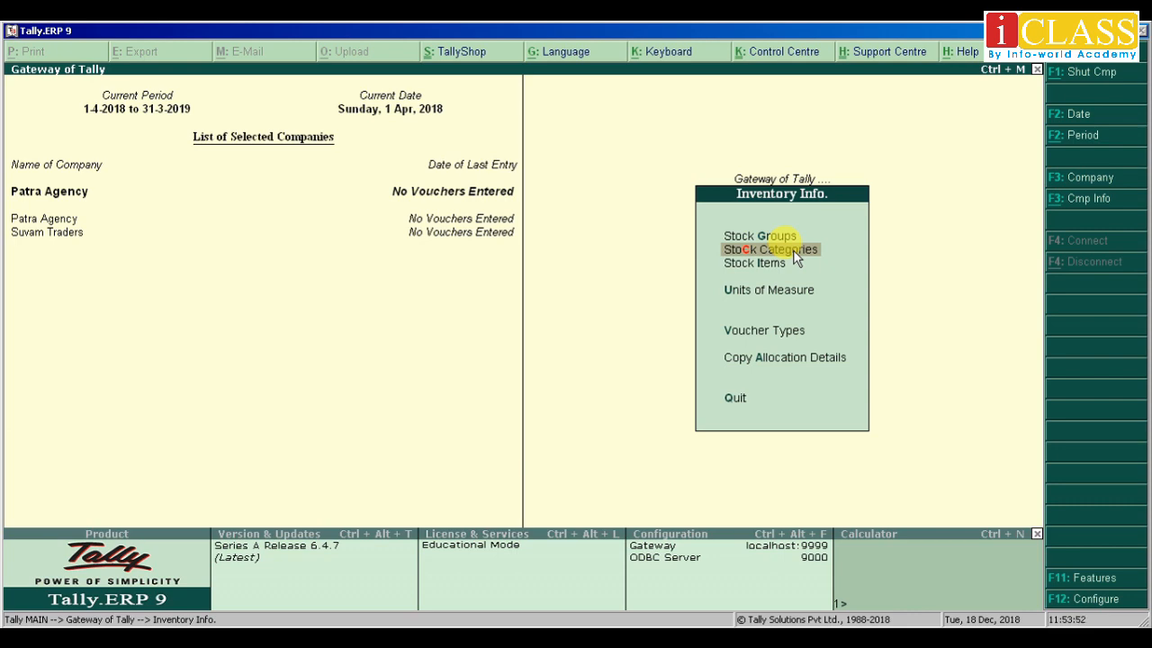
click(794, 256)
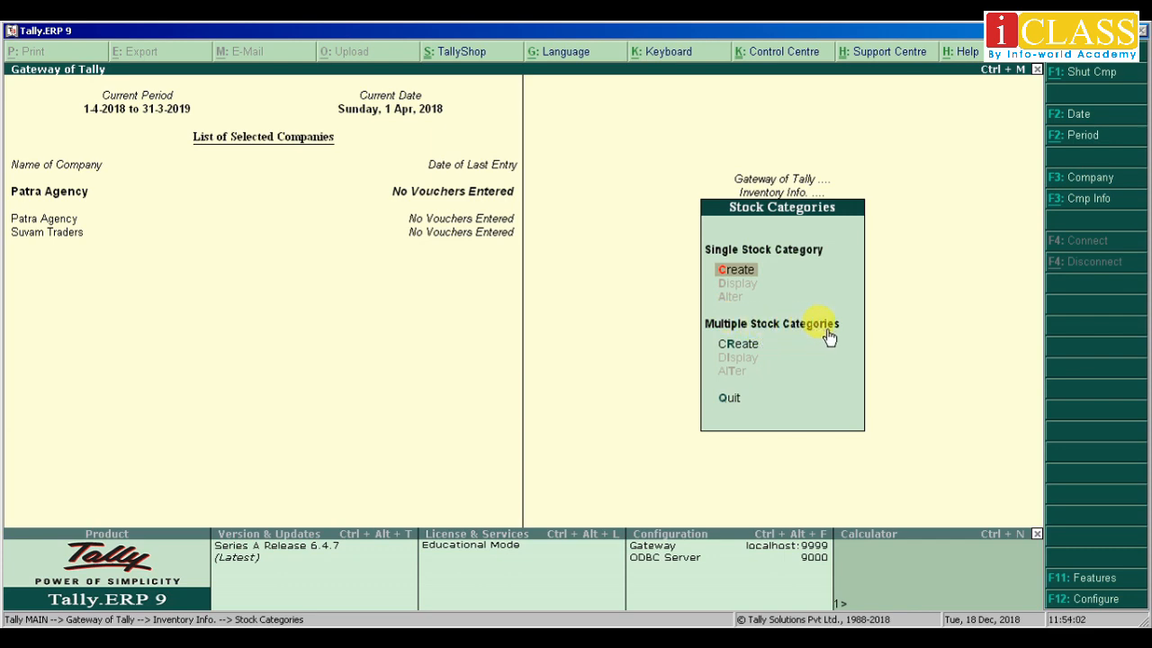
click(736, 270)
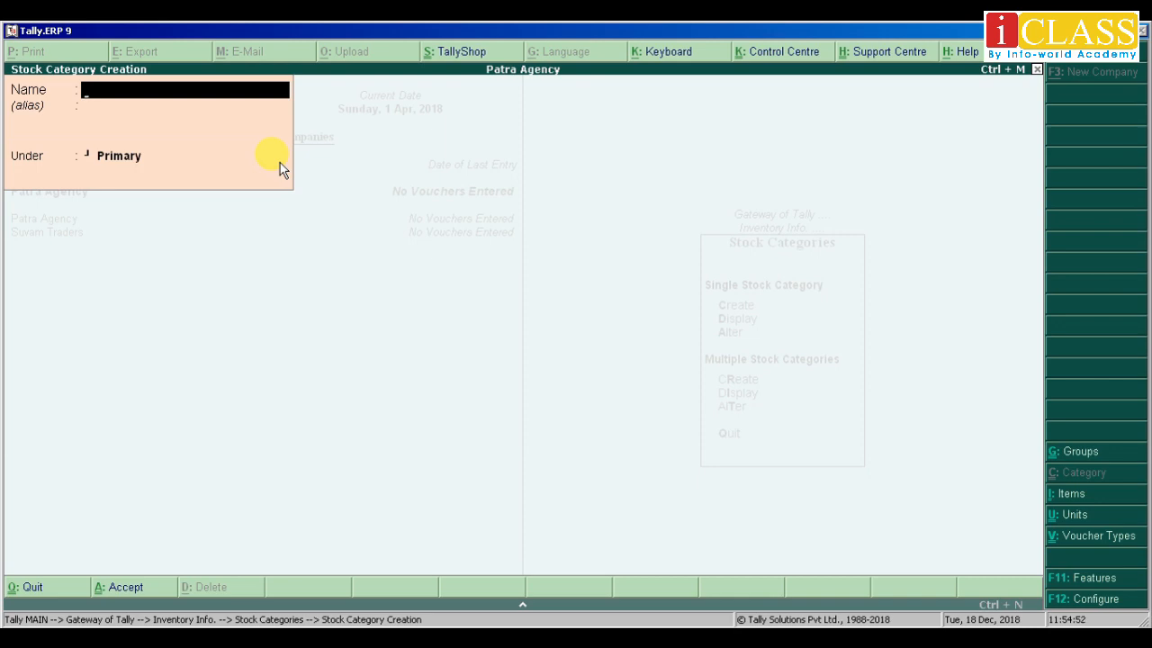
text(Normal Set)
key(Return)
key(Return)
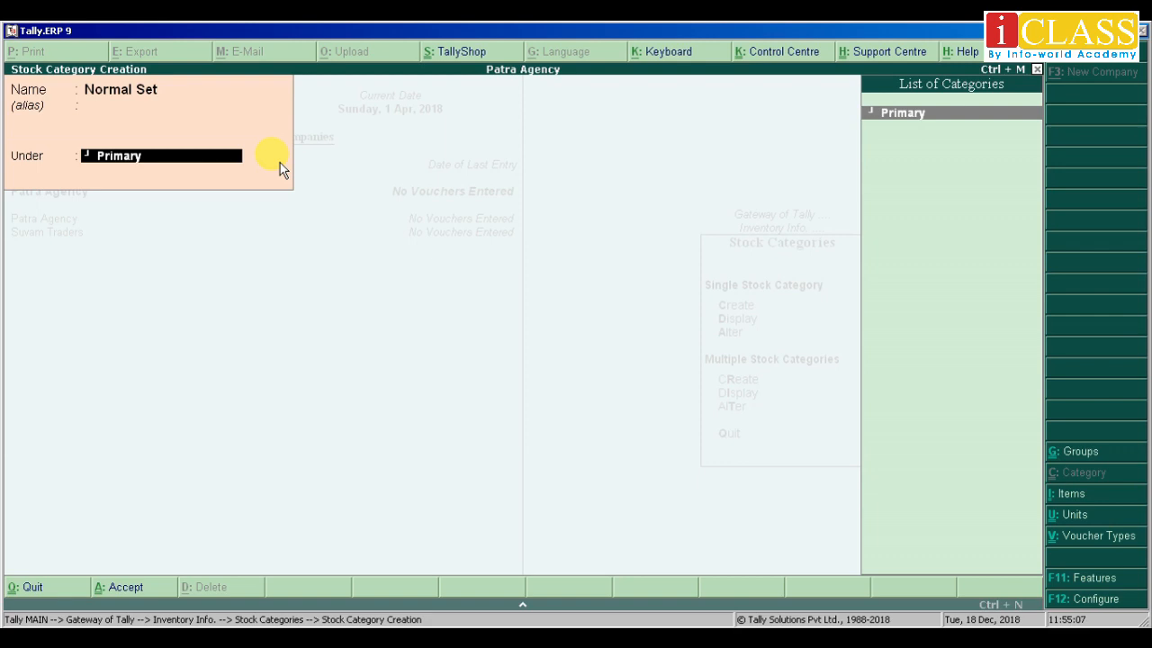
key(Return)
key(Return)
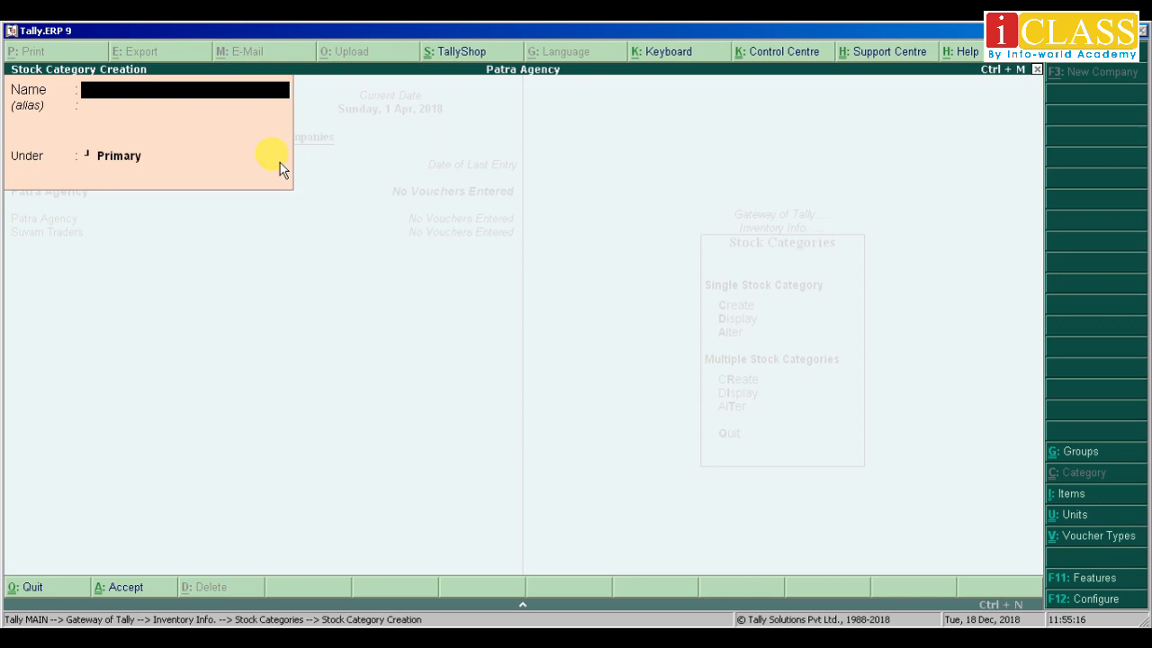
Create a second stock category named Camera Set under Primary
text(Camera Set)
key(Return)
key(Return)
key(Return)
Create a third stock category named Touch Screen Set under Primary and leave single category creation
text(Touch Screen Set)
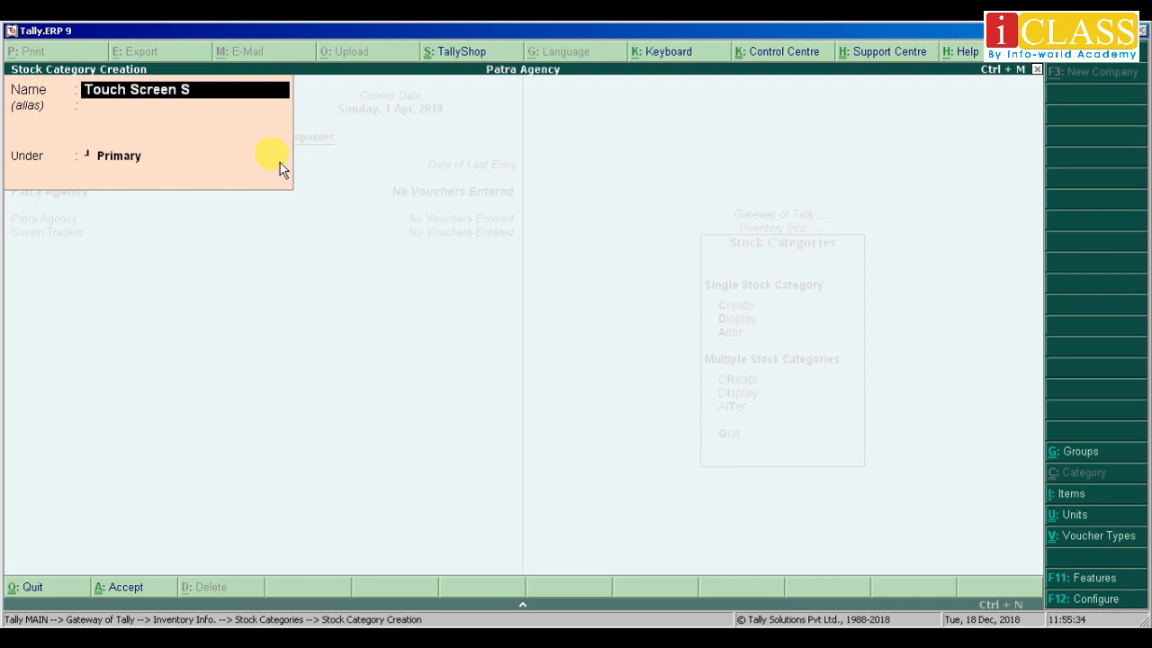
key(Return)
key(Return)
key(Return)
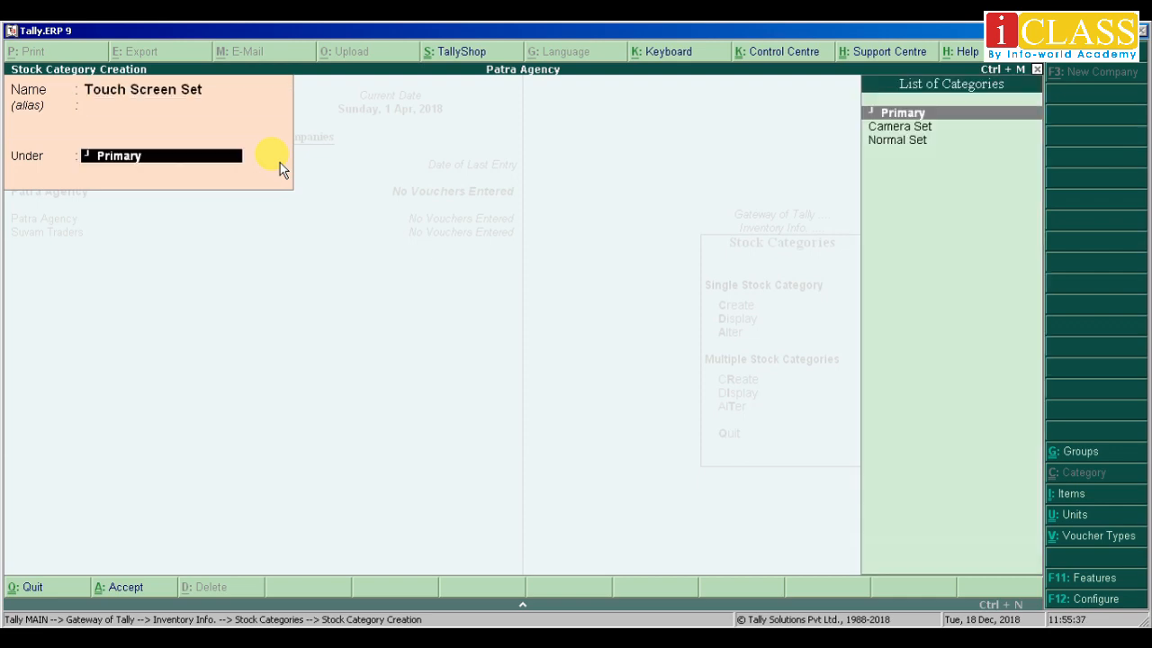
key(y)
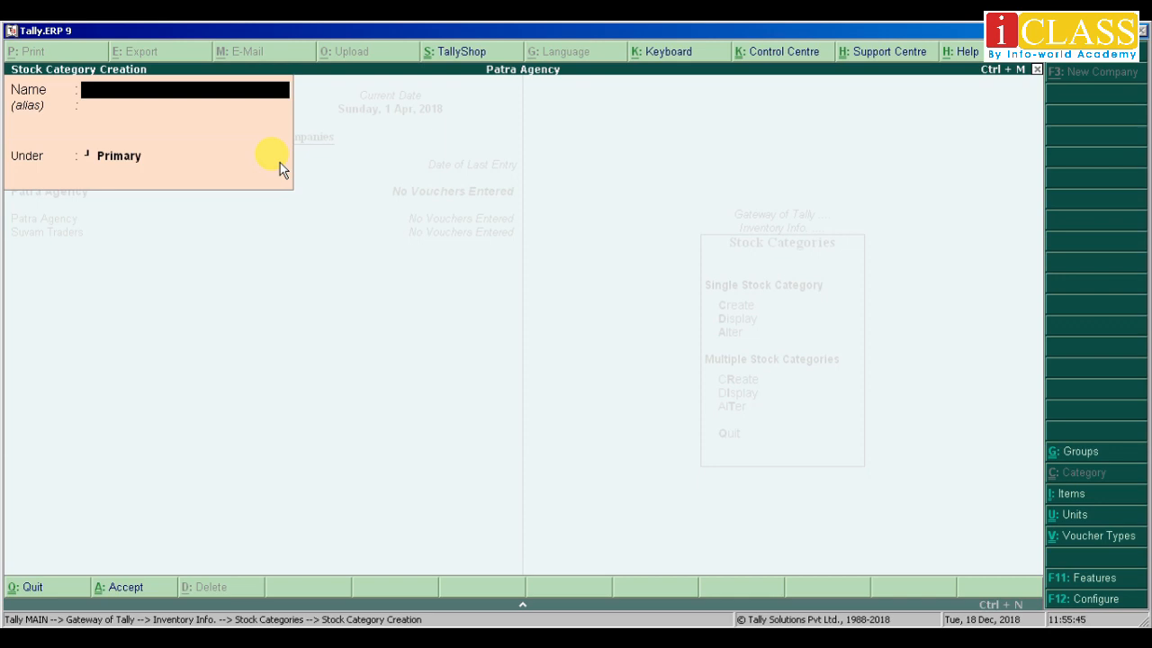
key(Escape)
key(y)
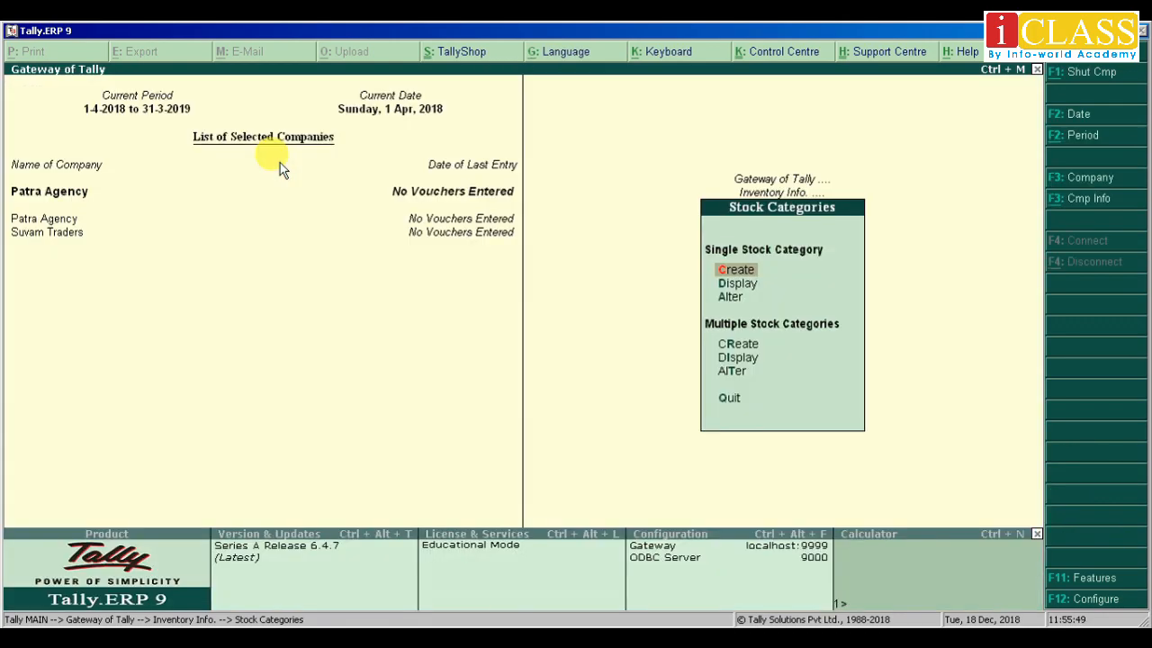
Display the details of the Camera Set stock category and return to the stock category options
key(Down)
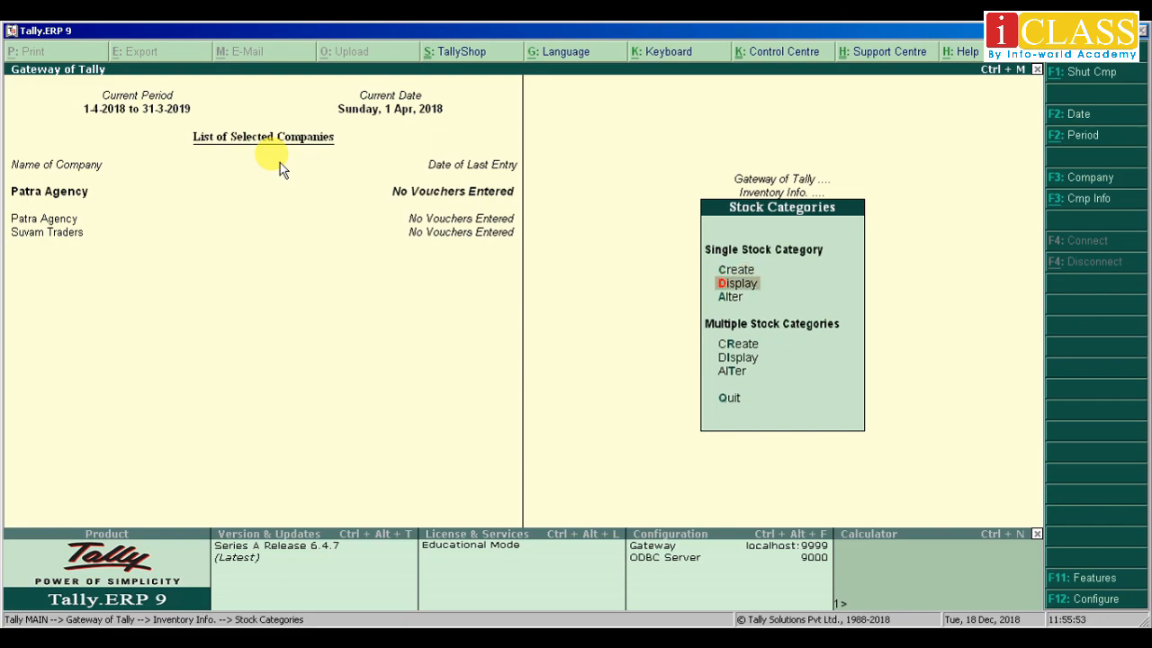
key(Return)
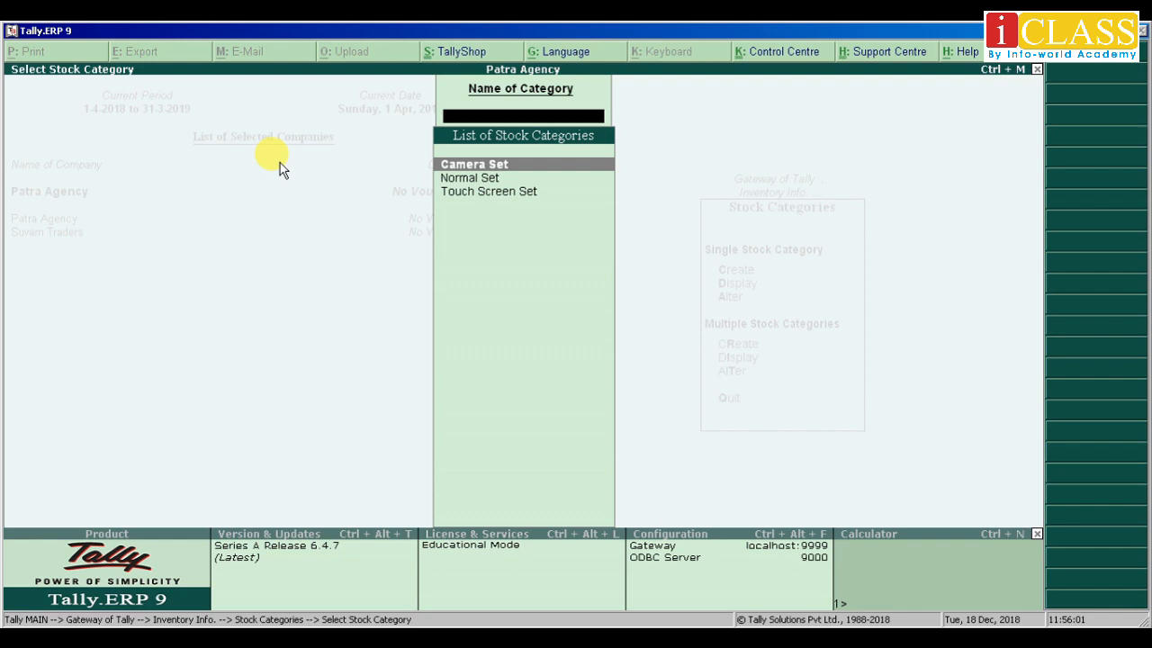
key(Return)
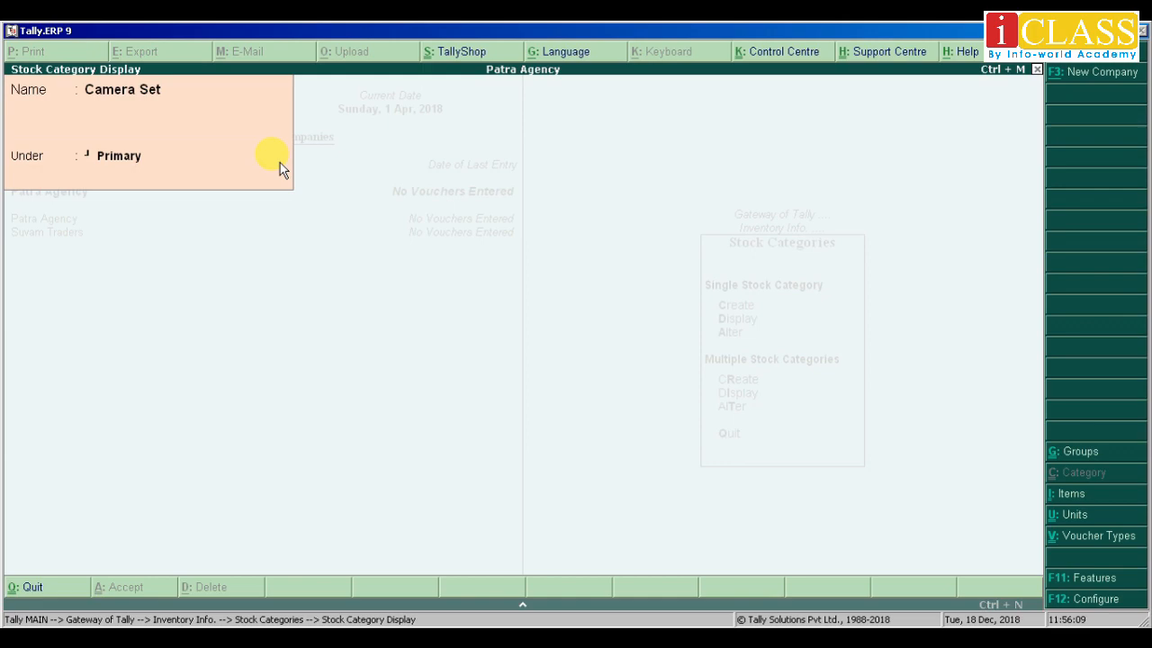
key(Escape)
key(Escape)
key(Escape)
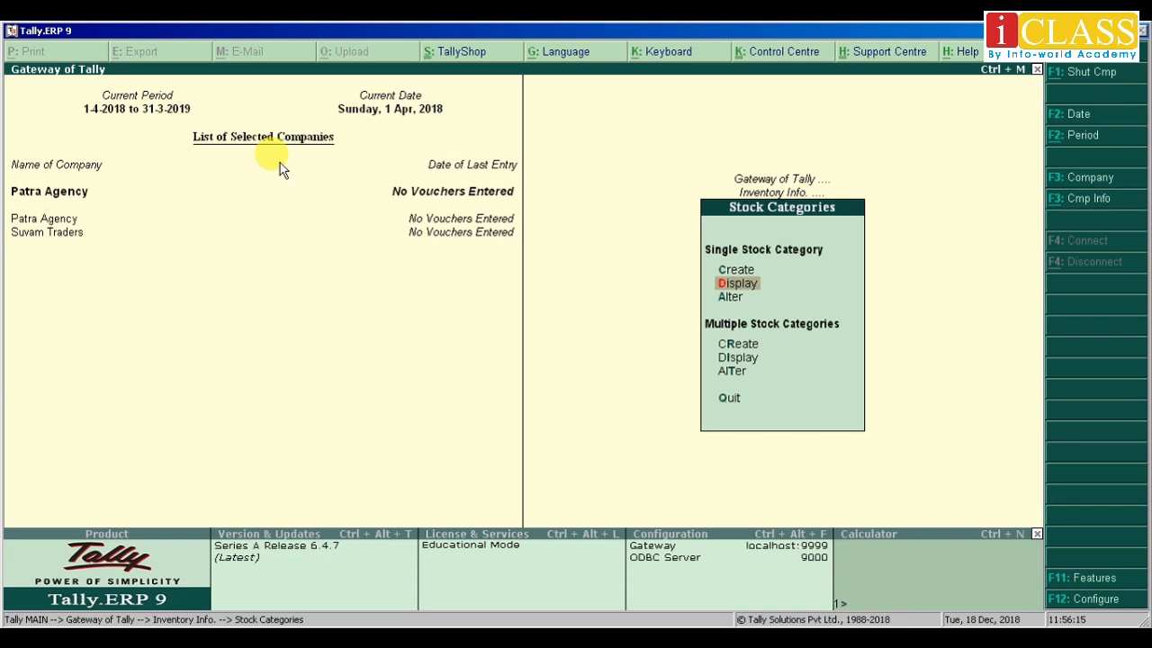
Open the Camera Set stock category for alteration, start deleting it, and cancel both the deletion and the alteration
key(Down)
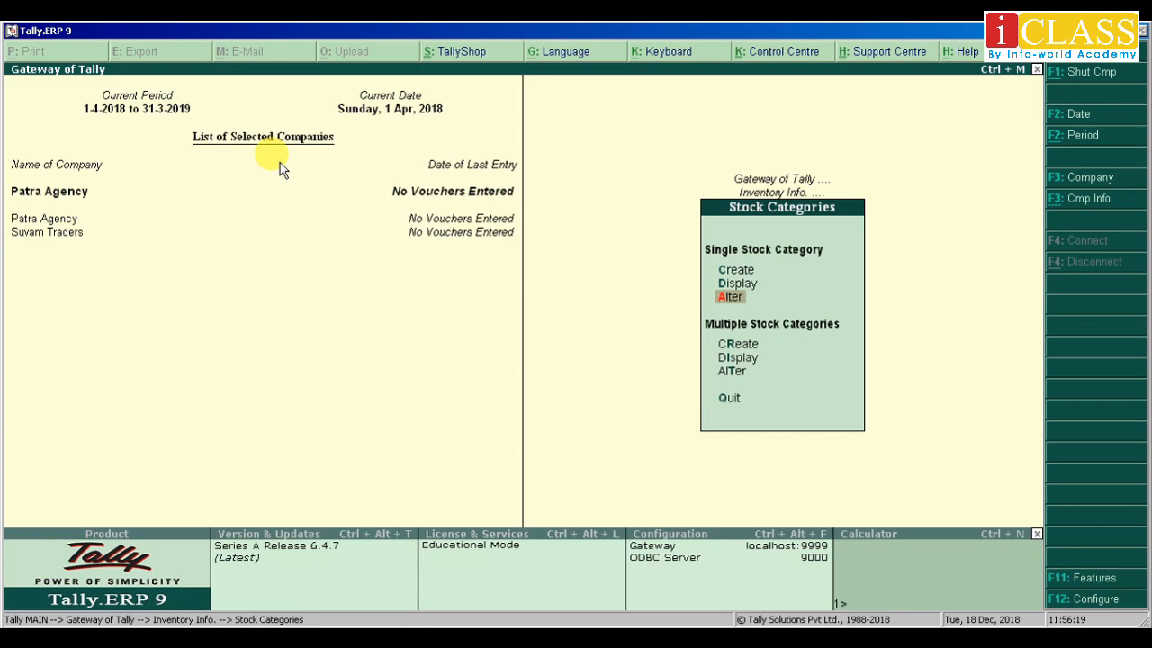
key(Return)
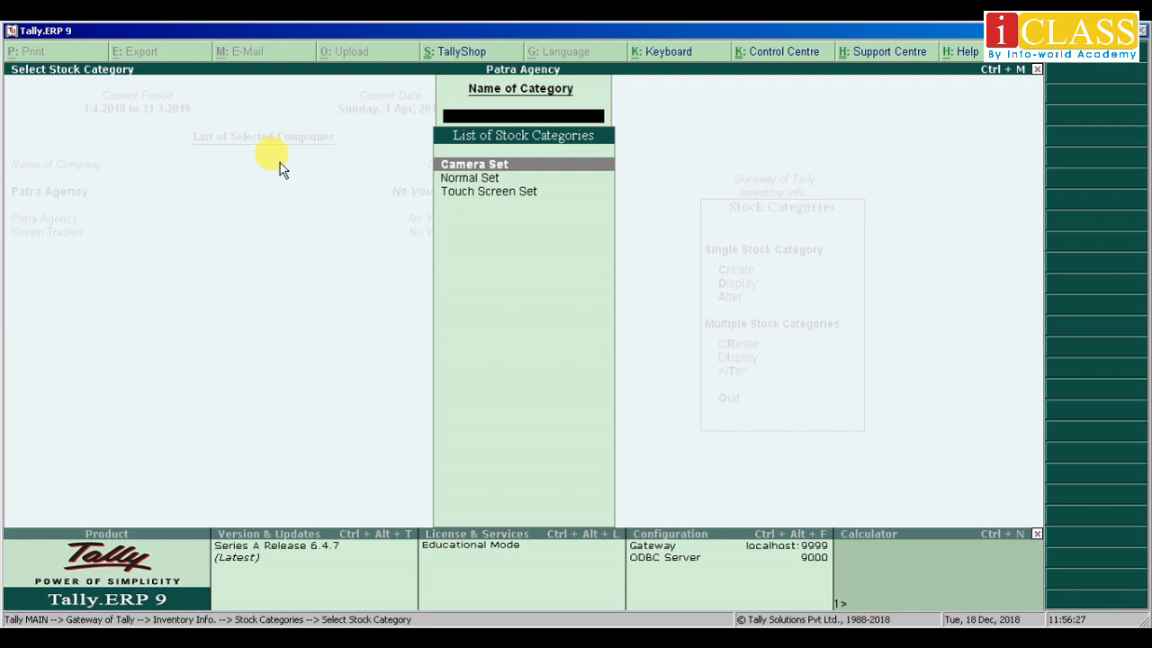
key(Return)
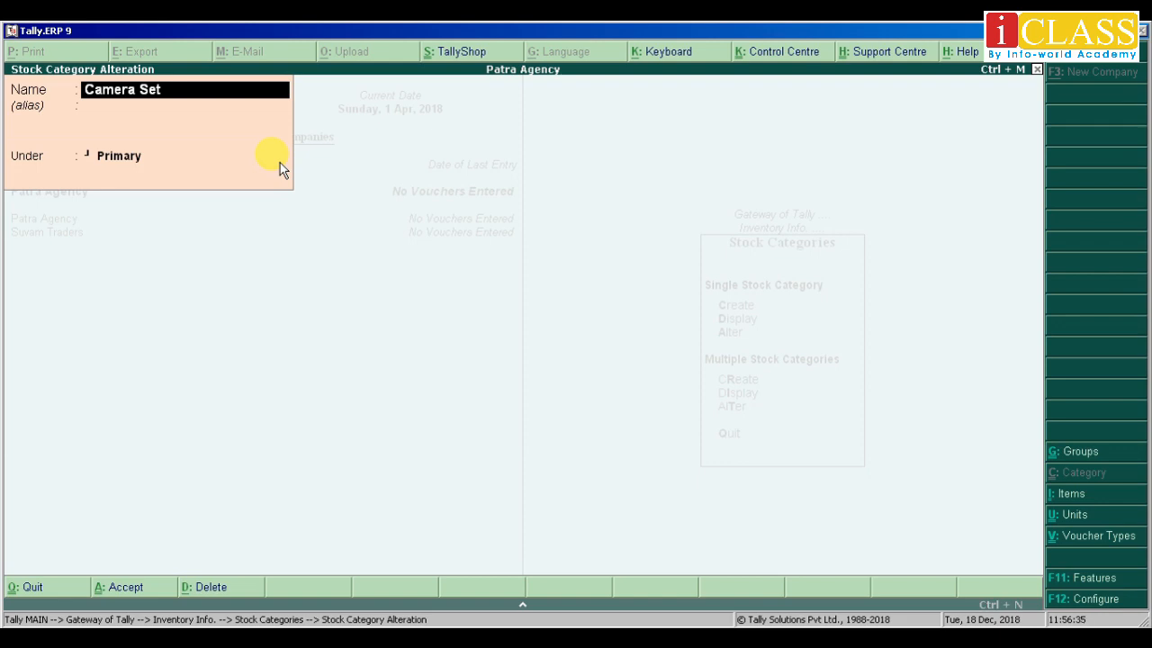
key(alt+d)
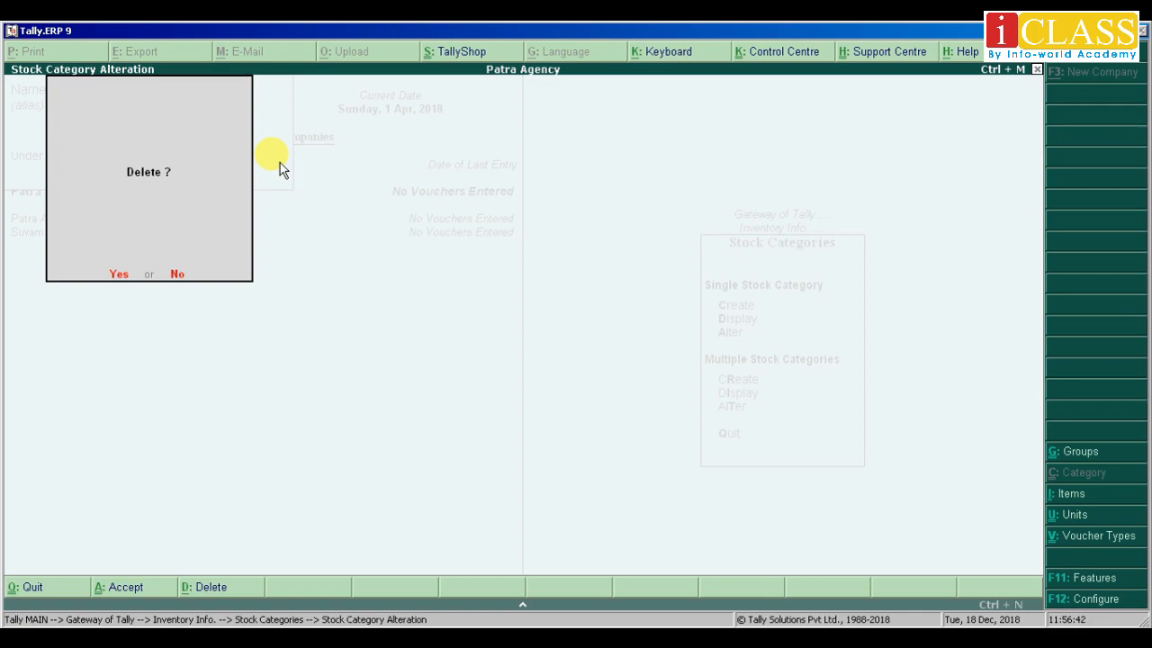
key(Escape)
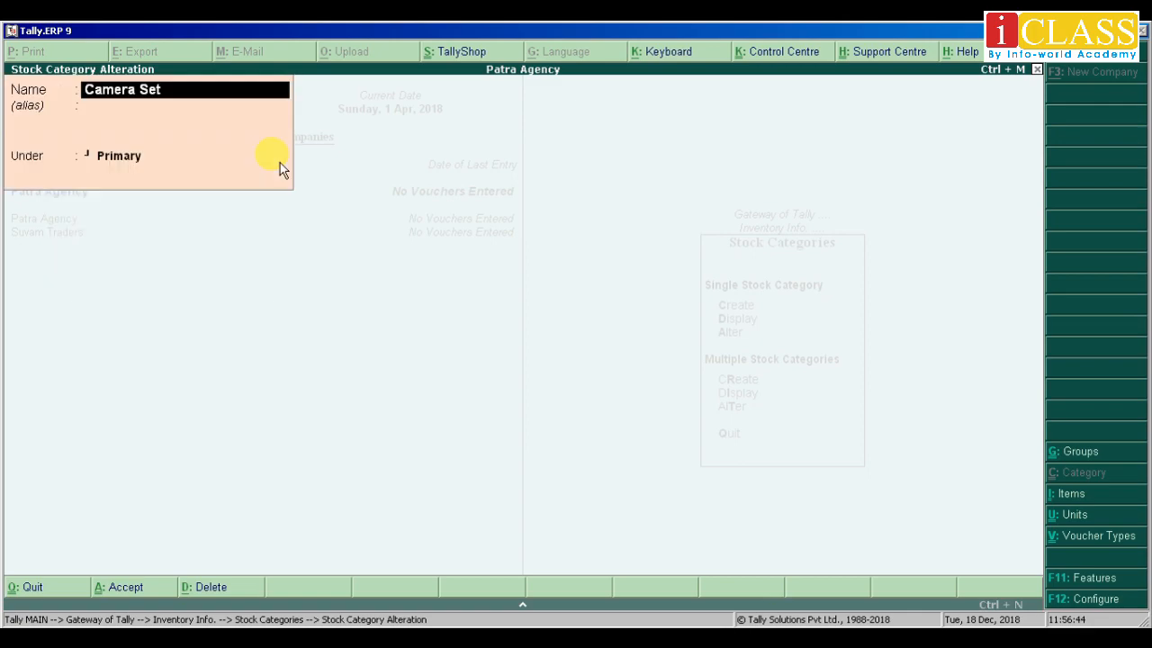
key(Escape)
key(Return)
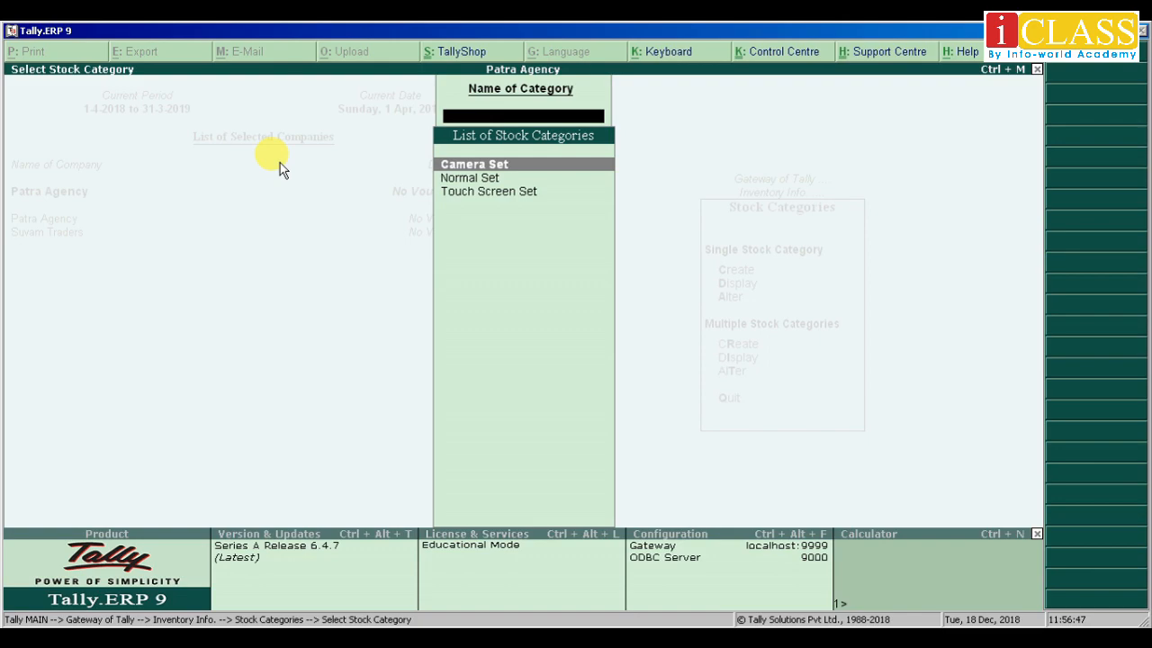
key(Escape)
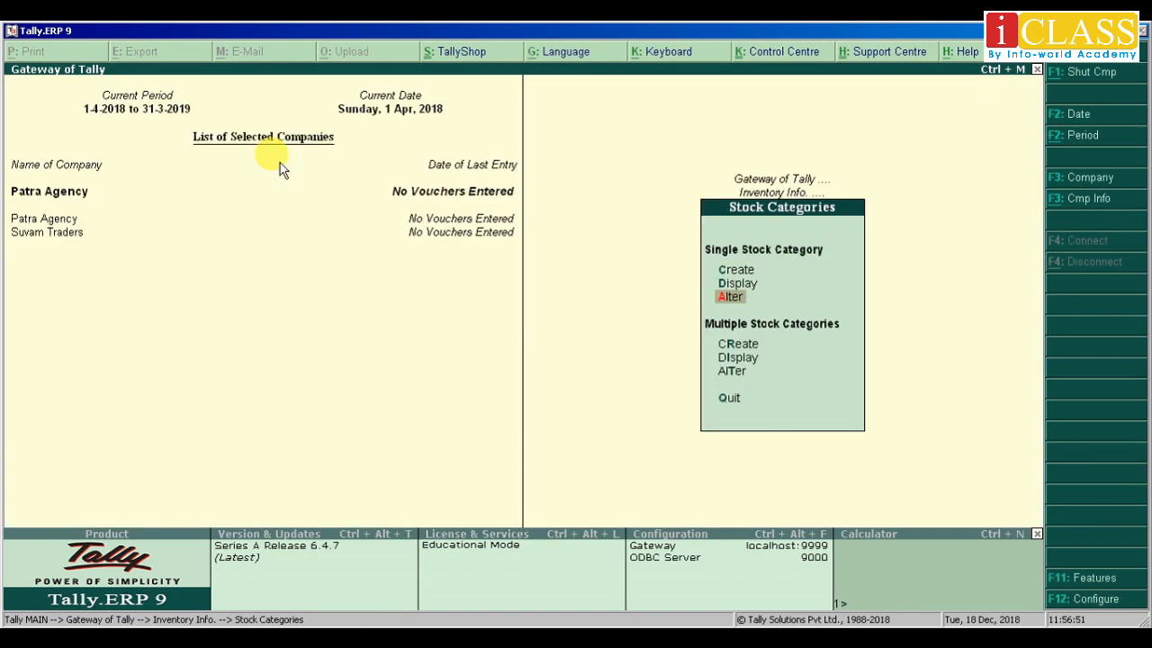
Start creating multiple stock categories under All Items and add Lcd with Primary as its parent
key(Down)
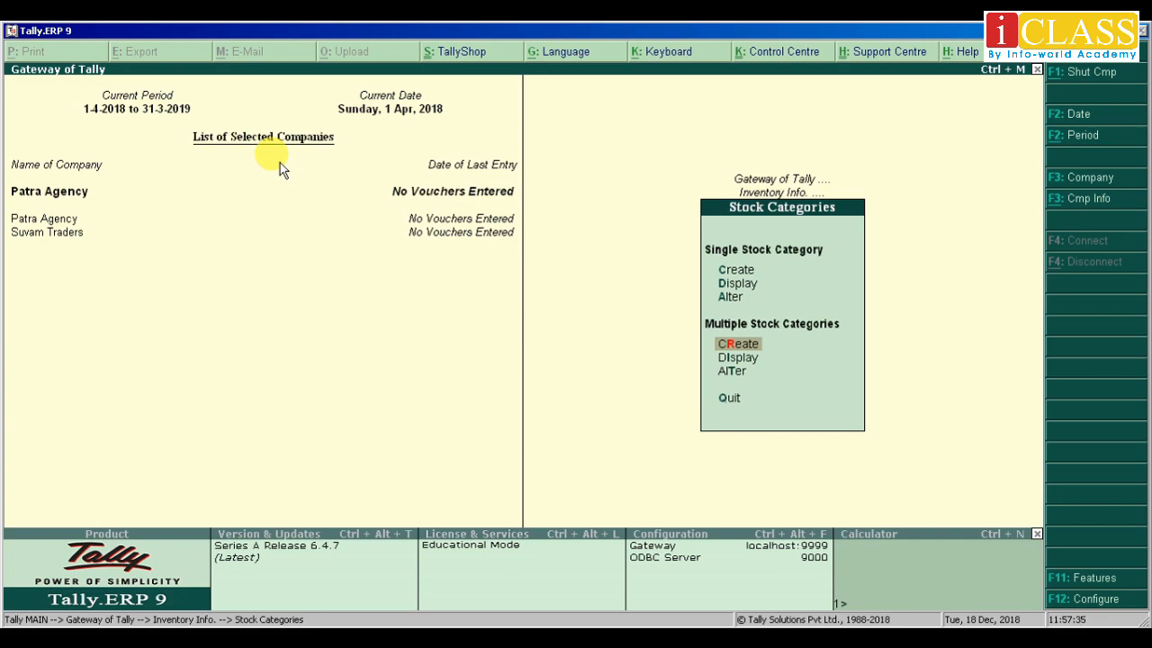
key(Return)
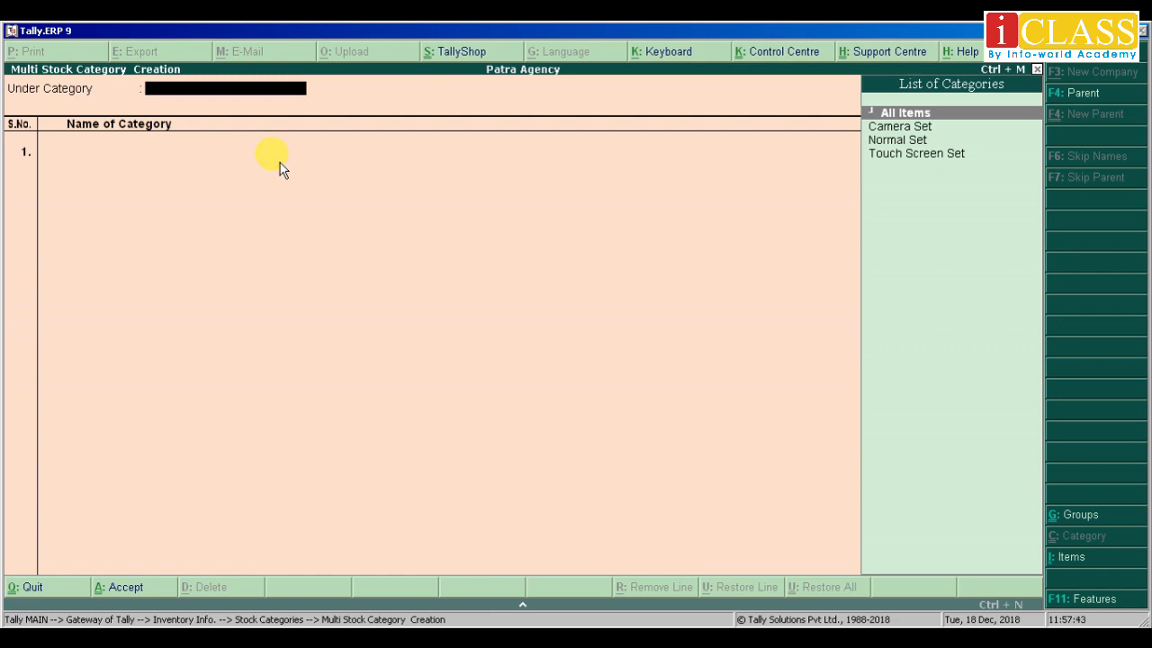
click(970, 117)
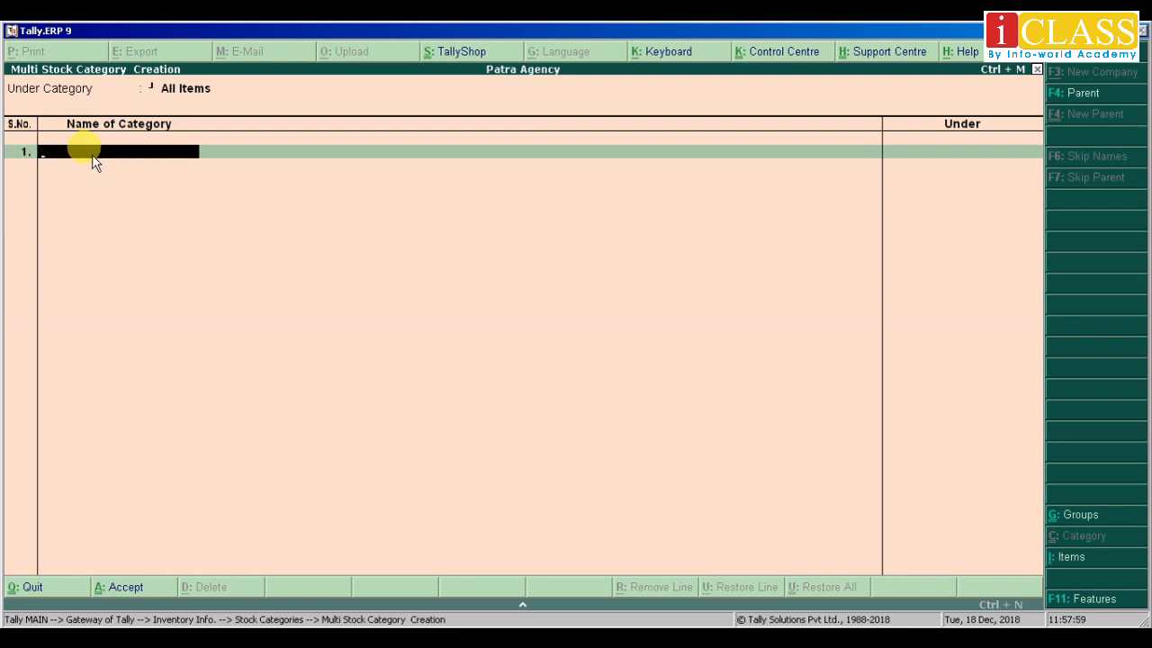
text(Lcd)
key(Return)
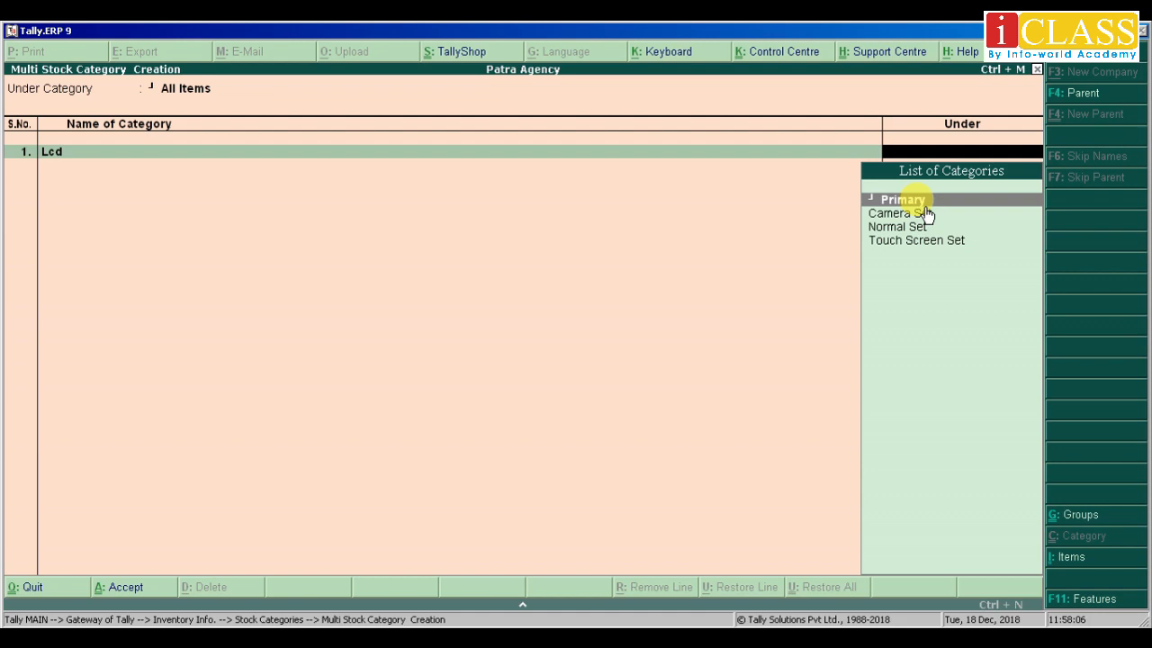
key(Return)
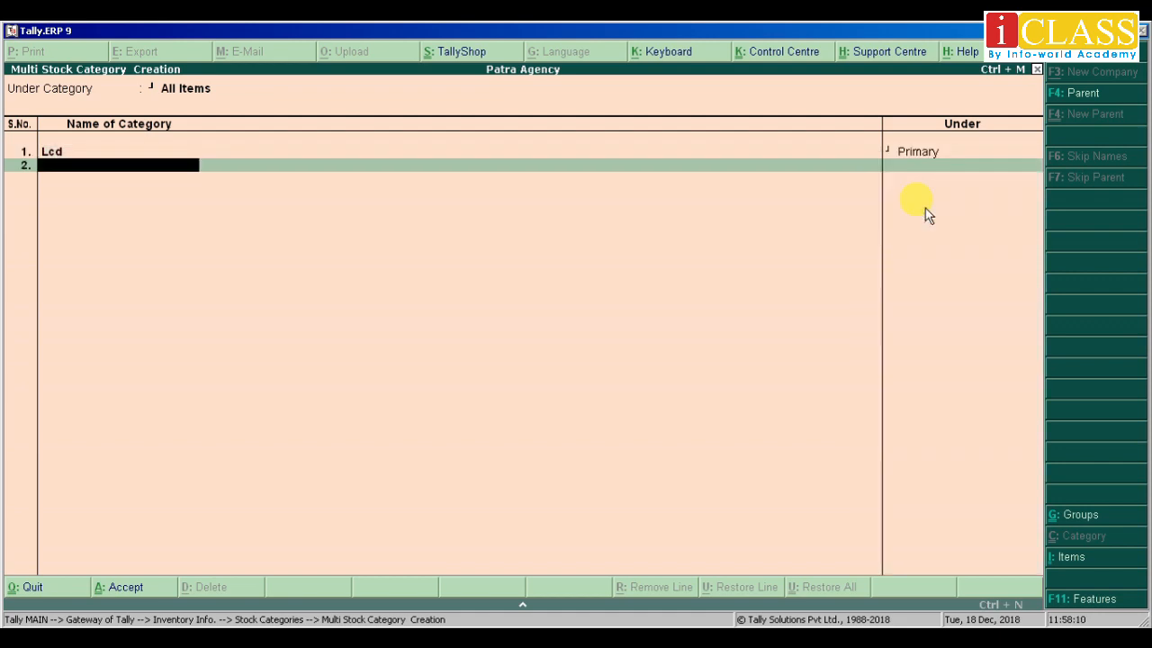
Add the categories Led and Crt under Primary to the multiple-category list and save it
text(Led)
key(Return)
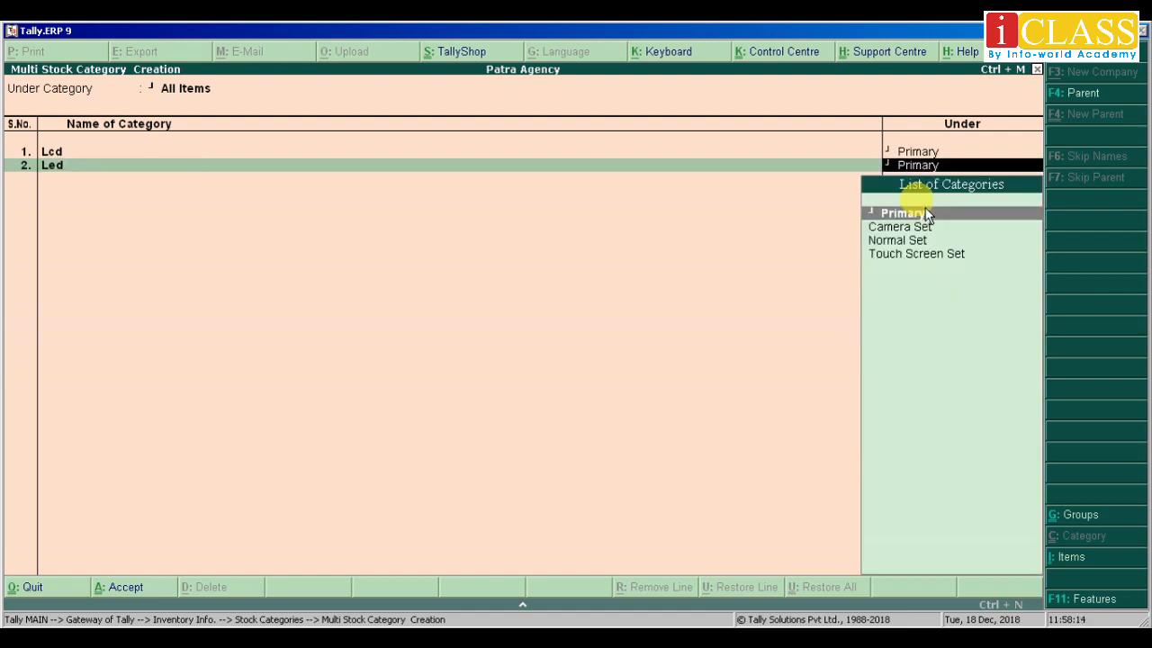
key(Return)
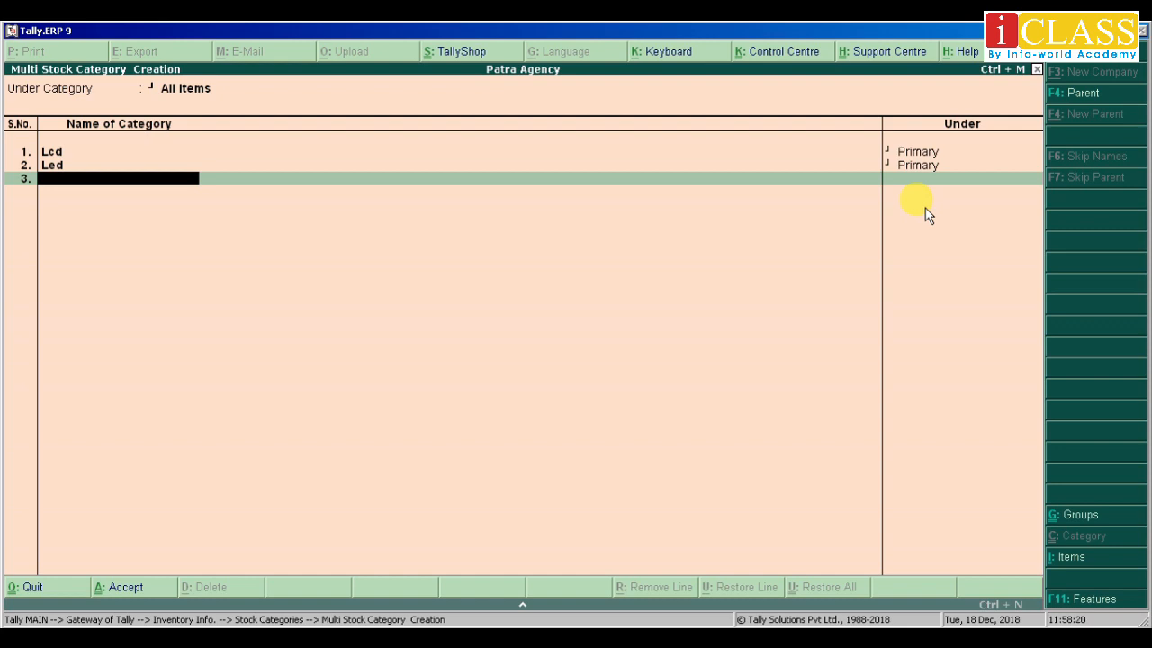
text(Crt)
key(Return)
key(Return)
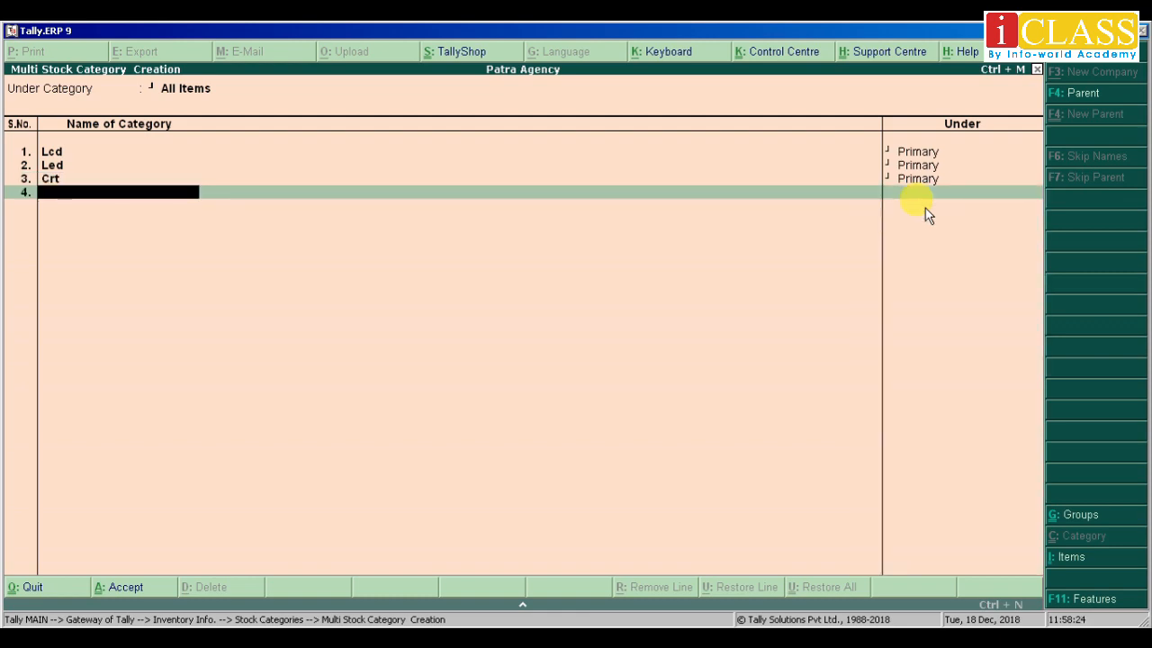
key(Return)
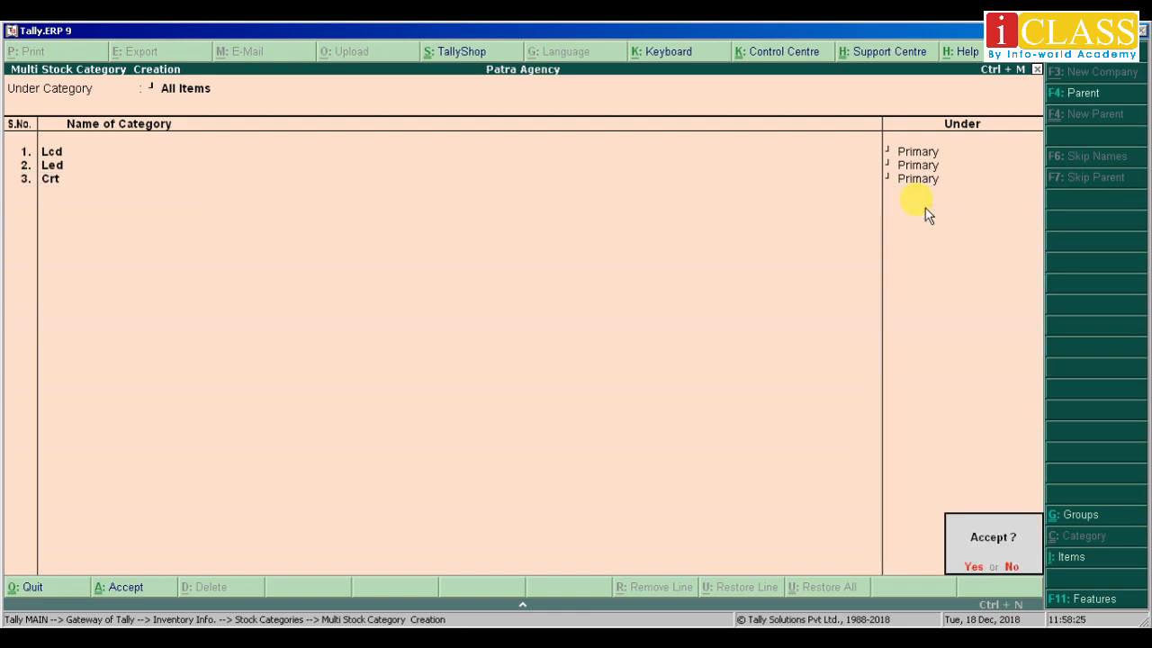
key(y)
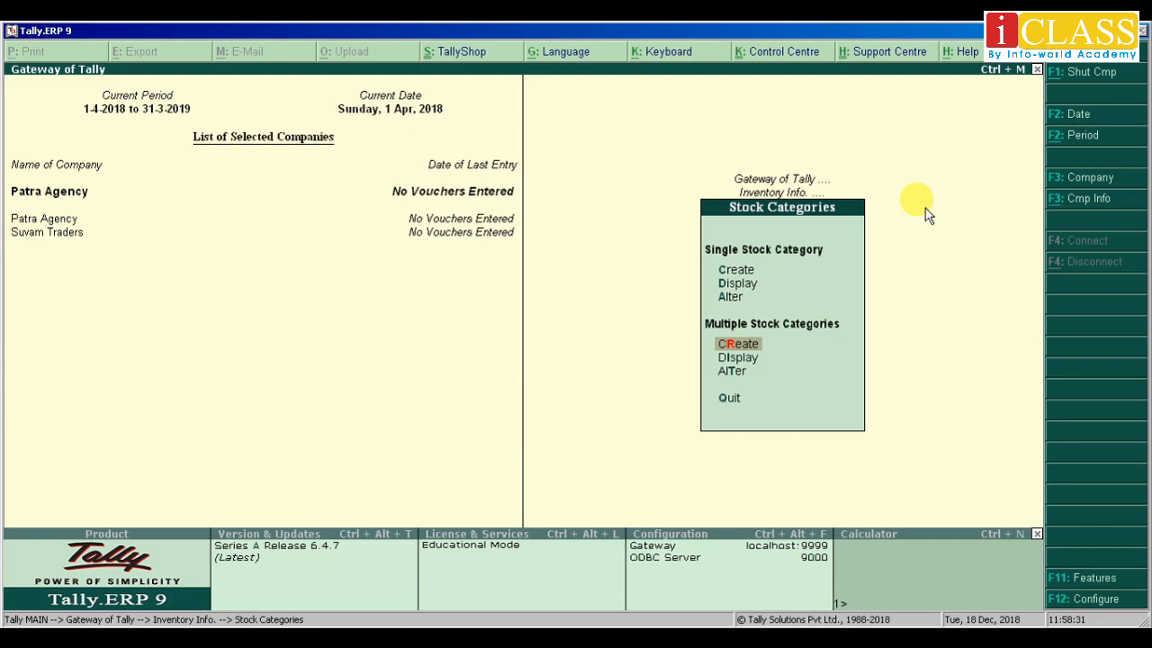
Display multiple stock categories for All Items and return to the stock category options
key(Down)
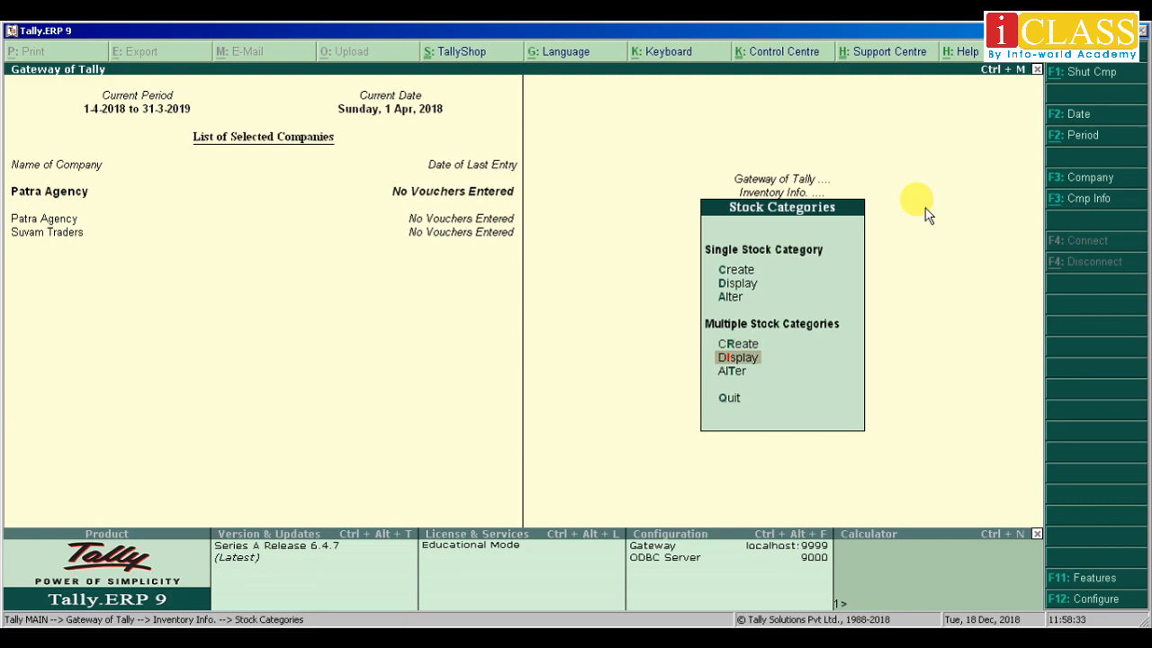
key(Return)
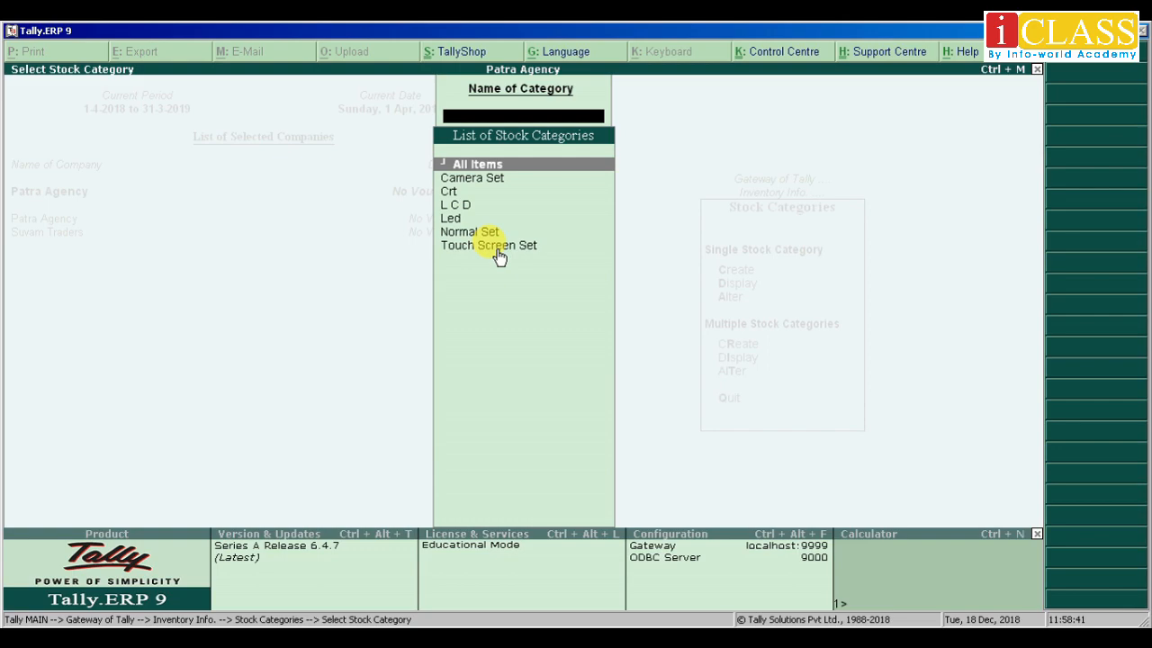
key(Return)
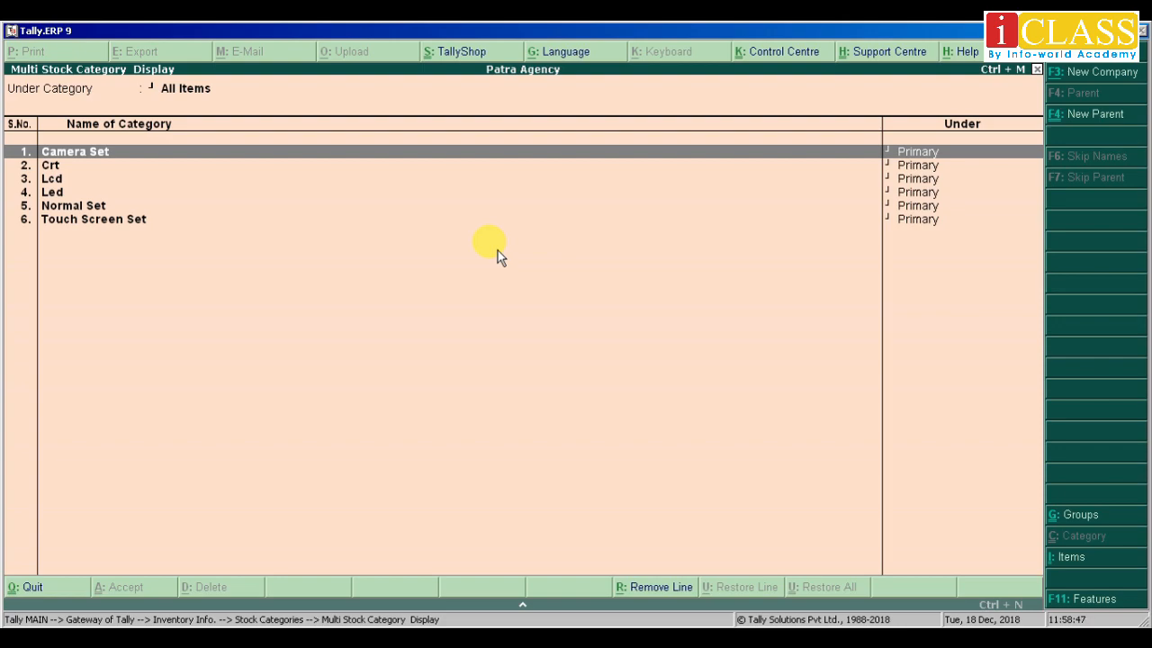
key(Escape)
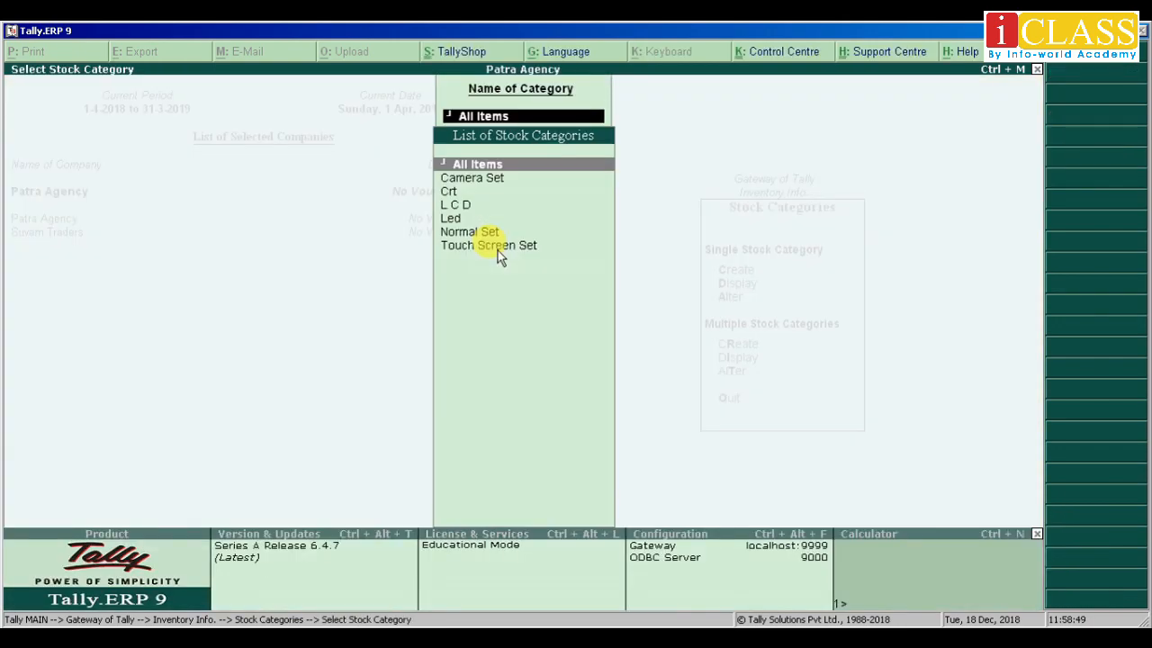
key(Escape)
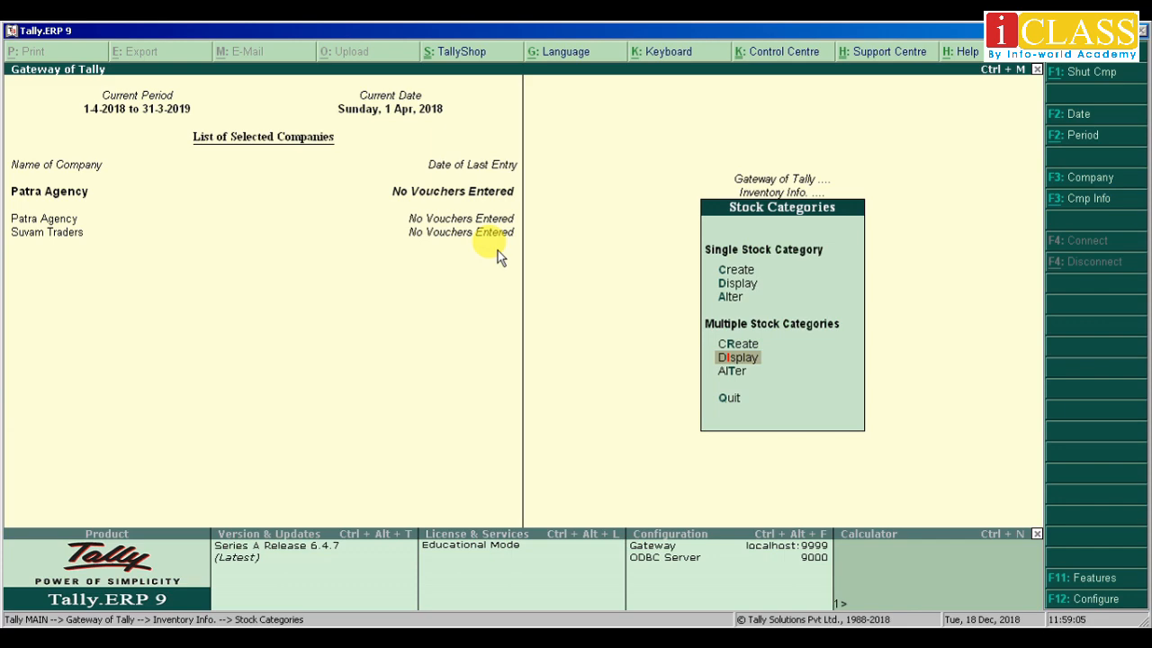
Open the category selection for altering multiple stock categories, leave it without choosing one, and return to the Gateway of Tally
key(Down)
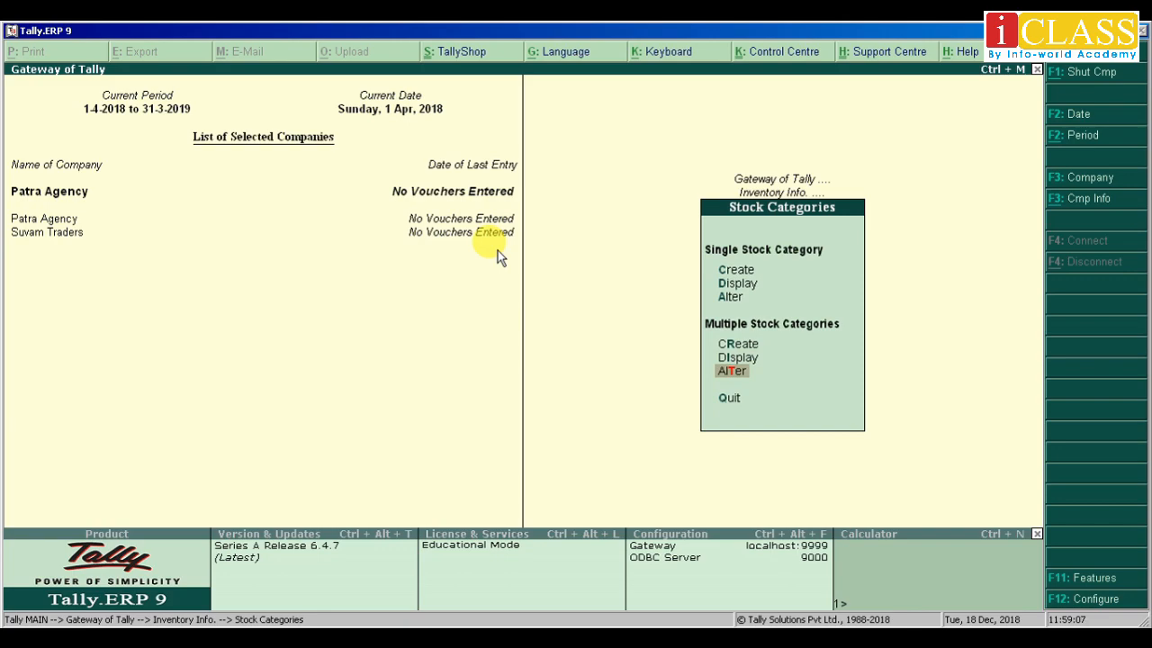
key(Return)
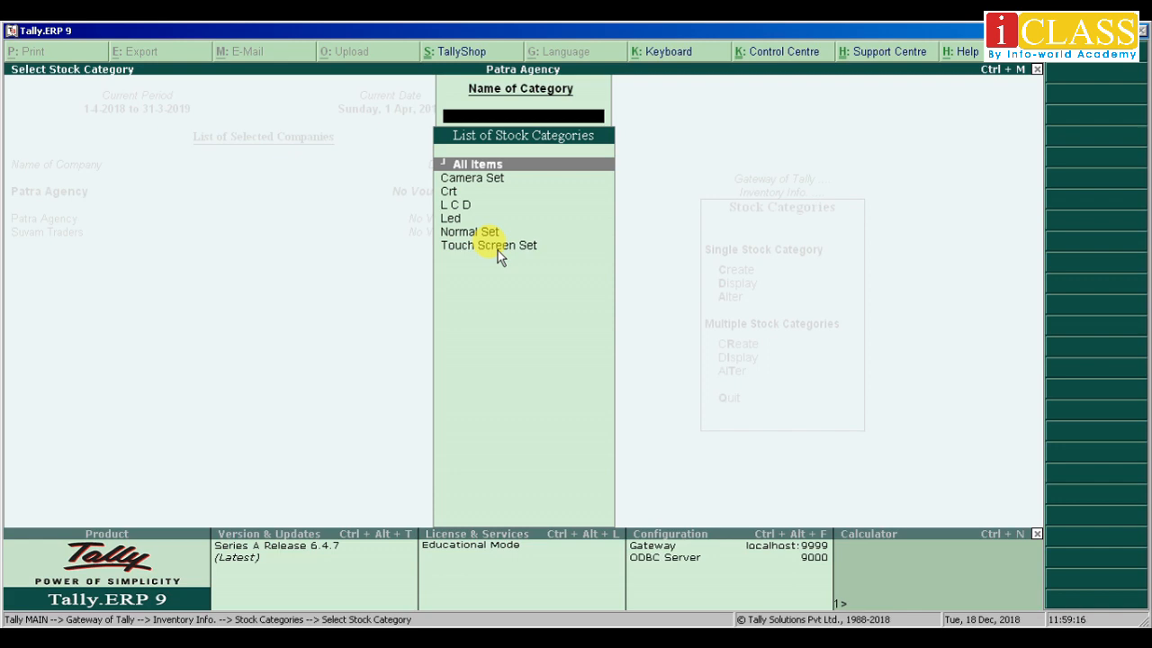
key(Escape)
key(Escape)
key(Escape)
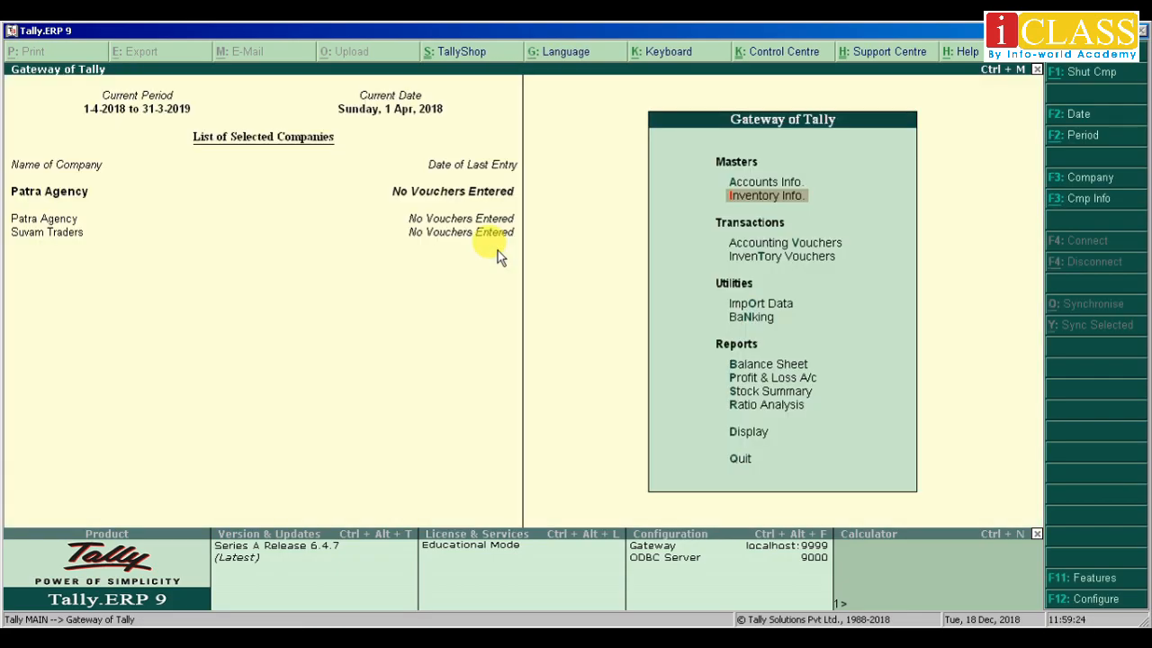